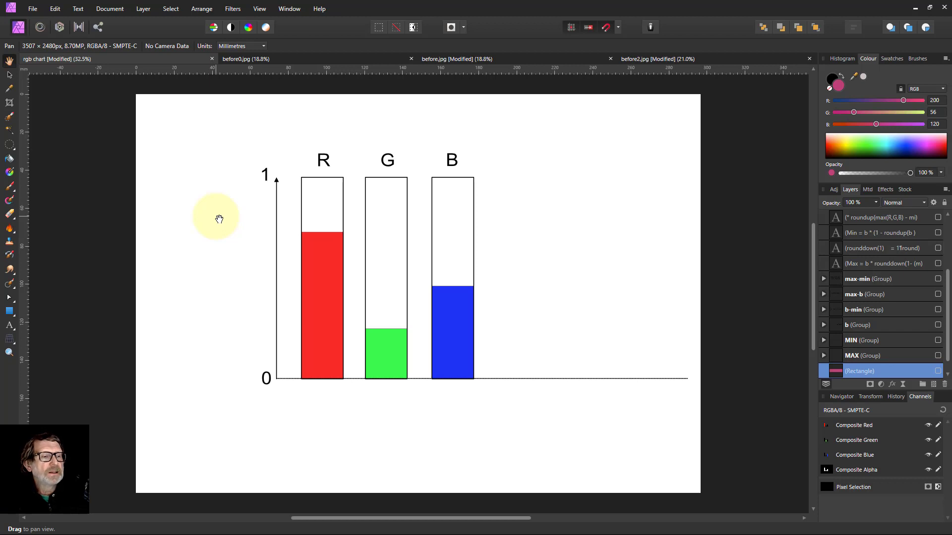
# Make the Rectangle layer visible so the pink swatch shows above the R, G, B bars
pyautogui.click(320, 319)
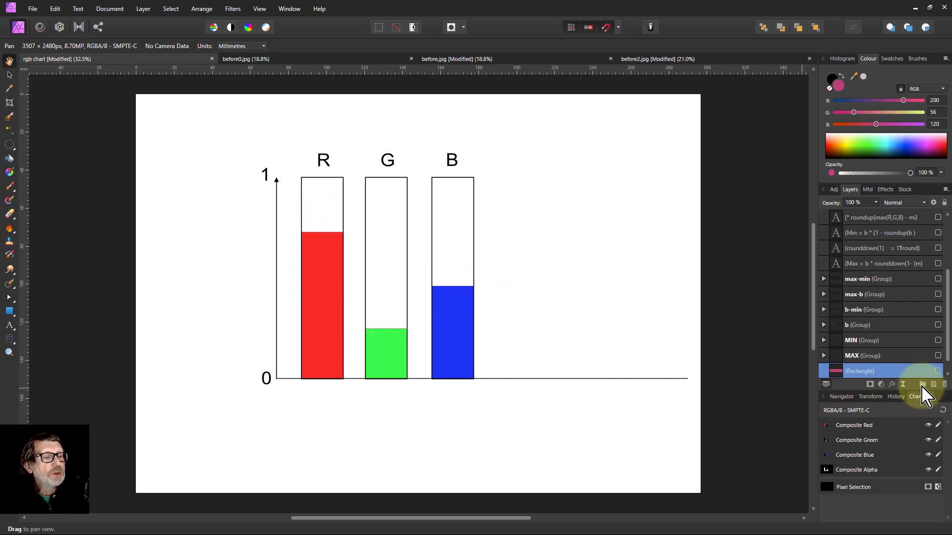
pyautogui.click(937, 371)
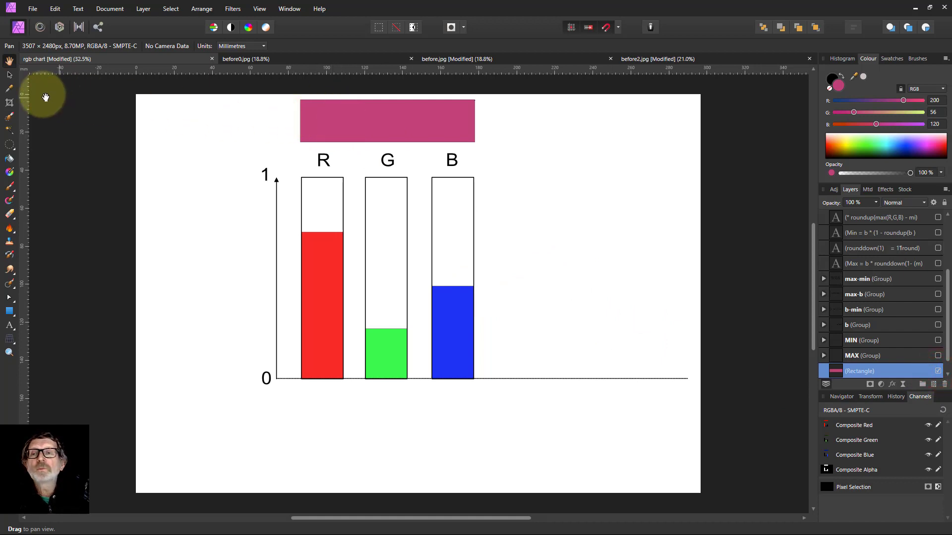
# Set the selected rectangle's fill to about R 198, G 59, B 130 with the floating Colour panel
pyautogui.click(10, 75)
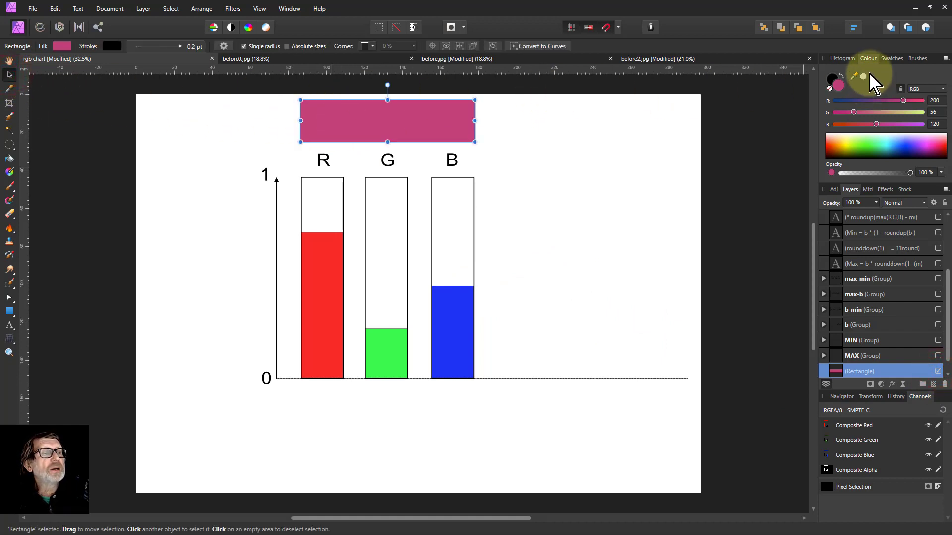
pyautogui.moveTo(867, 59); pyautogui.dragTo(513, 116)
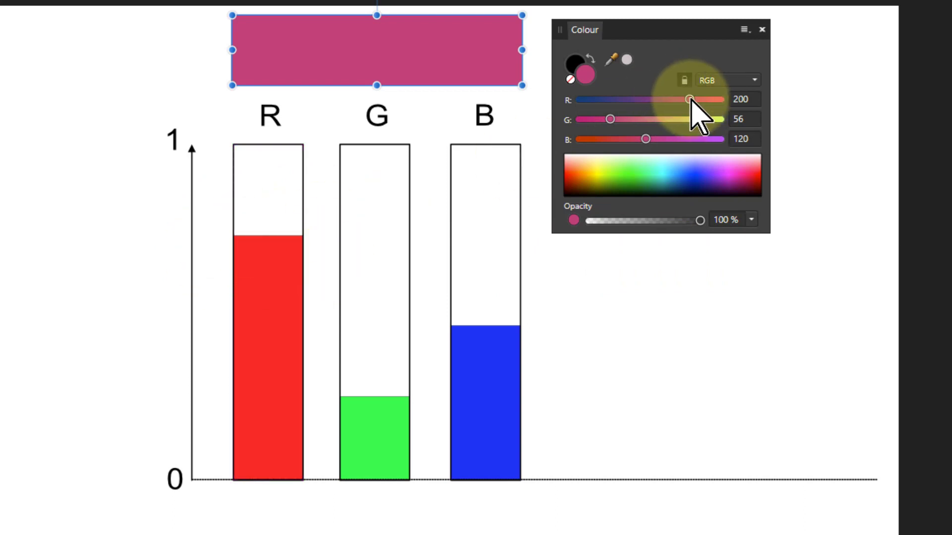
pyautogui.moveTo(690, 99)
pyautogui.mouseDown()
pyautogui.moveTo(682, 98)
pyautogui.moveTo(734, 102)
pyautogui.moveTo(641, 101)
pyautogui.moveTo(689, 104)
pyautogui.mouseUp()
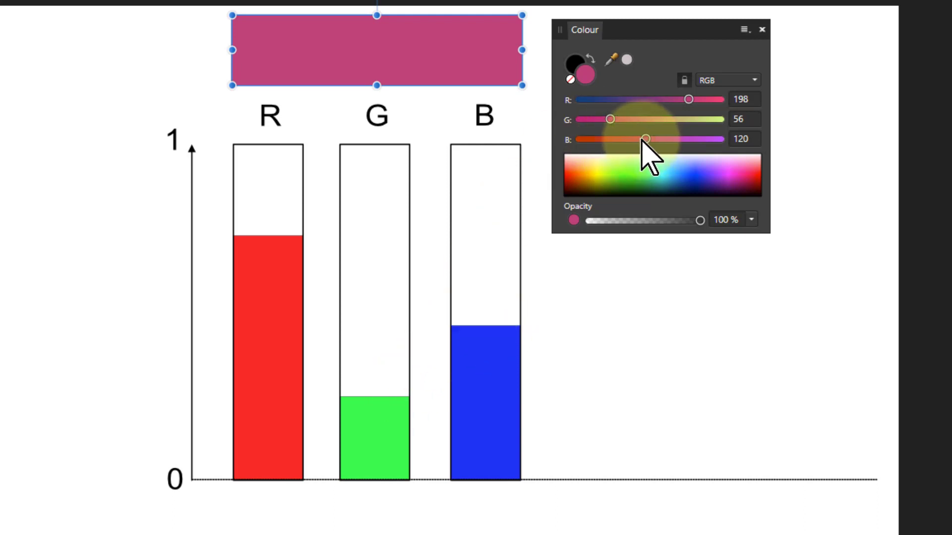
pyautogui.moveTo(643, 140); pyautogui.dragTo(613, 121)
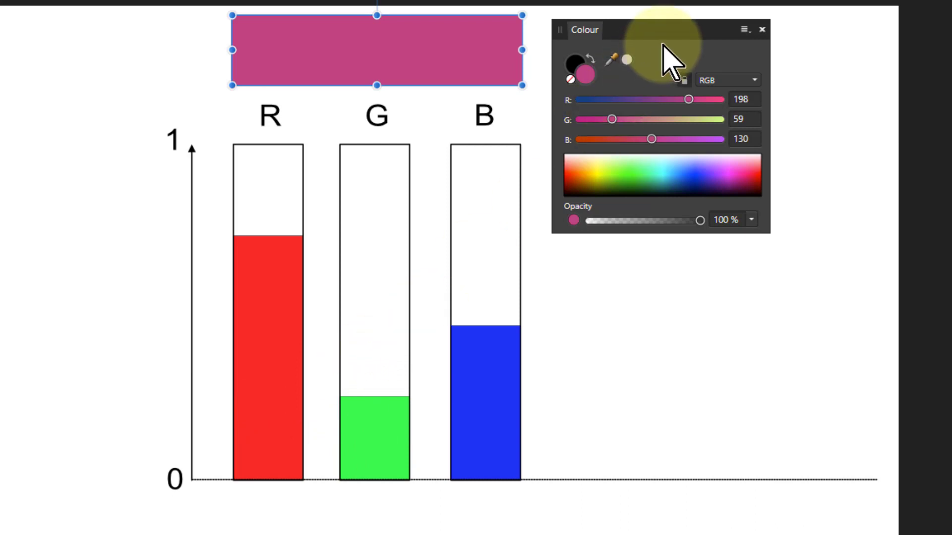
pyautogui.moveTo(654, 34); pyautogui.dragTo(950, 35)
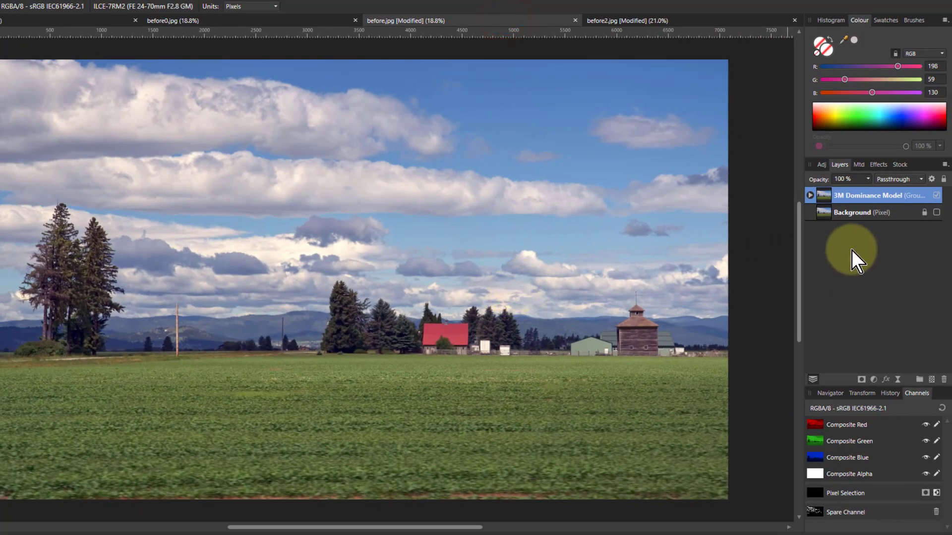
# Expand the 3M Dominance Model group to show Dominant (Max), Supportive (Mid) and Recessive (Min)
pyautogui.click(810, 195)
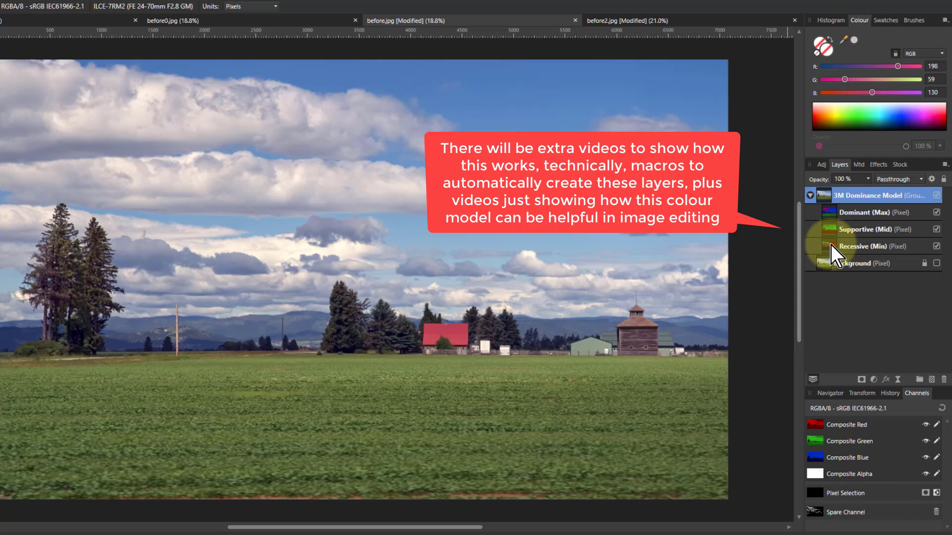
pyautogui.keyDown('alt'); pyautogui.click(832, 211); pyautogui.keyUp('alt')
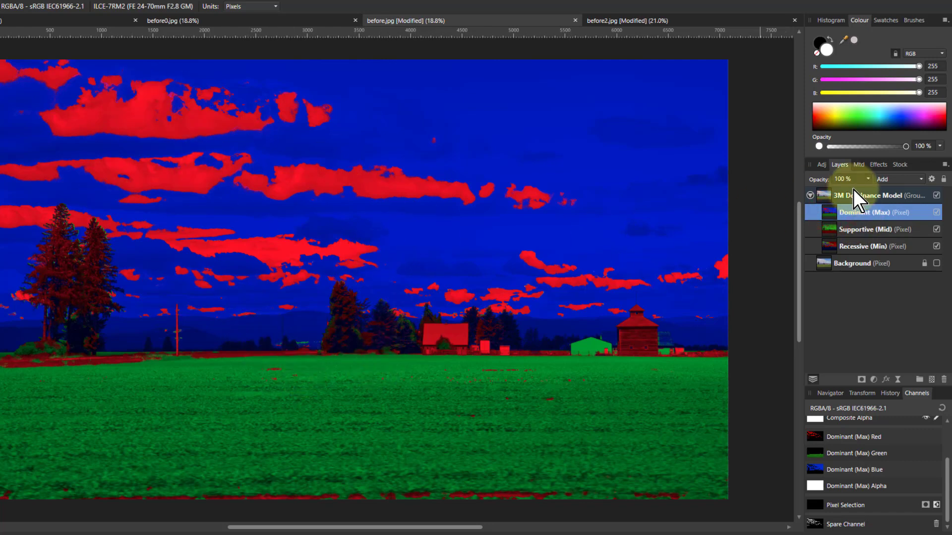
pyautogui.keyDown('alt'); pyautogui.click(829, 228); pyautogui.keyUp('alt')
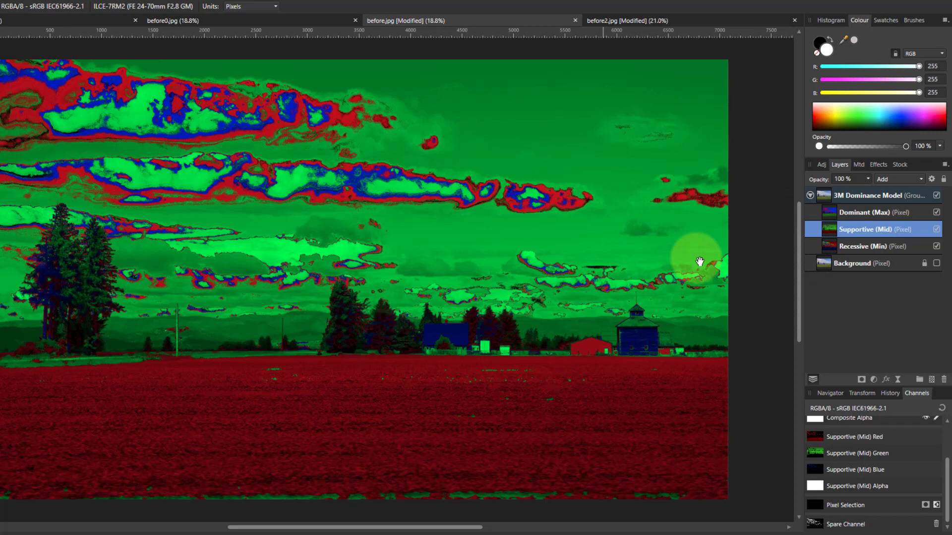
pyautogui.keyDown('alt'); pyautogui.click(828, 248); pyautogui.keyUp('alt')
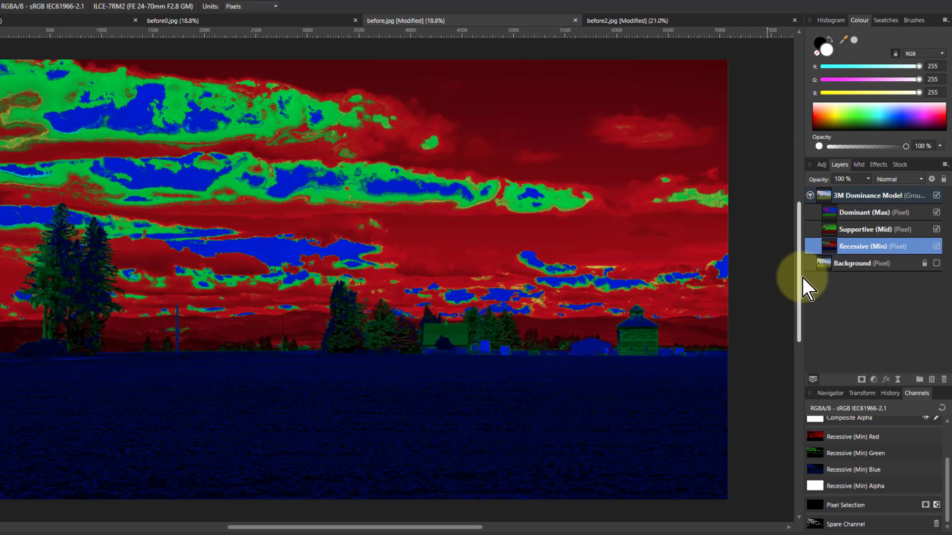
pyautogui.click(828, 212)
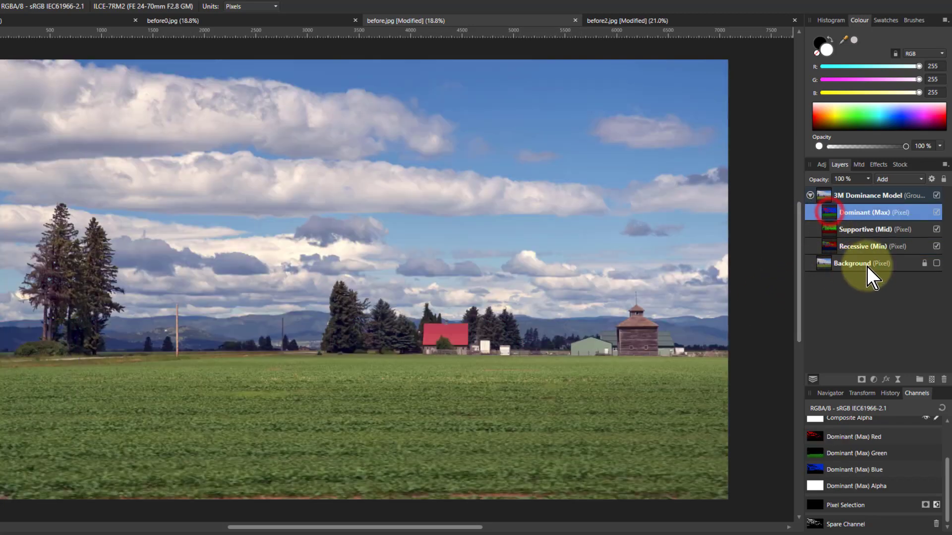
pyautogui.keyDown('alt'); pyautogui.click(831, 211); pyautogui.keyUp('alt')
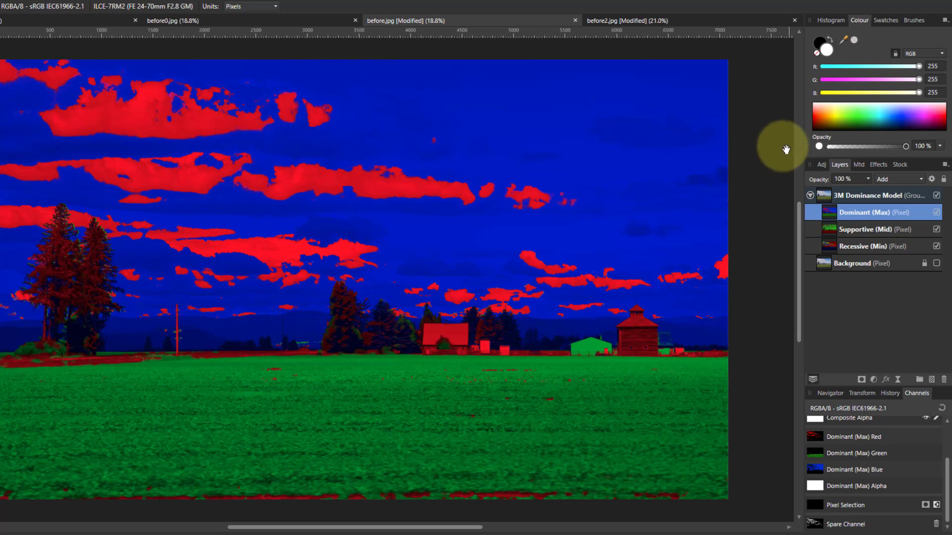
pyautogui.click(828, 195)
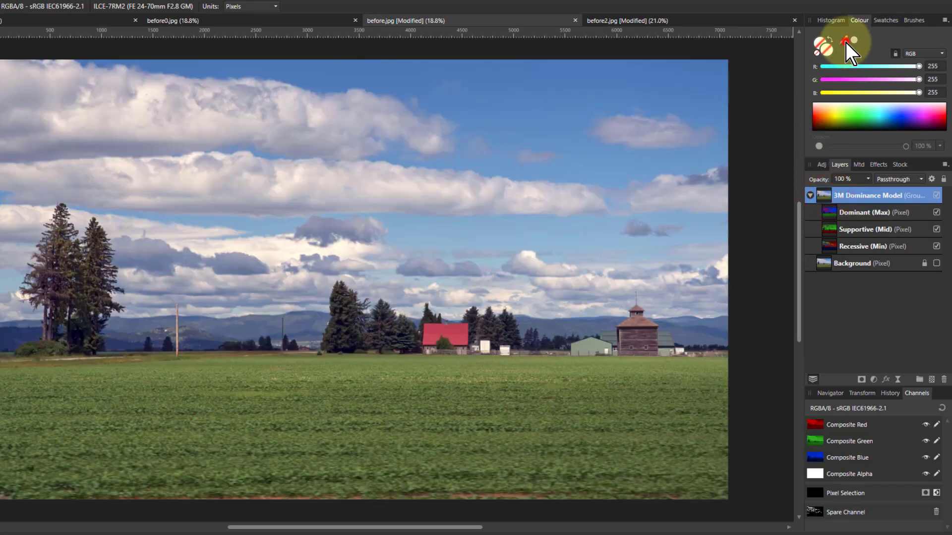
pyautogui.moveTo(846, 43); pyautogui.dragTo(185, 117)
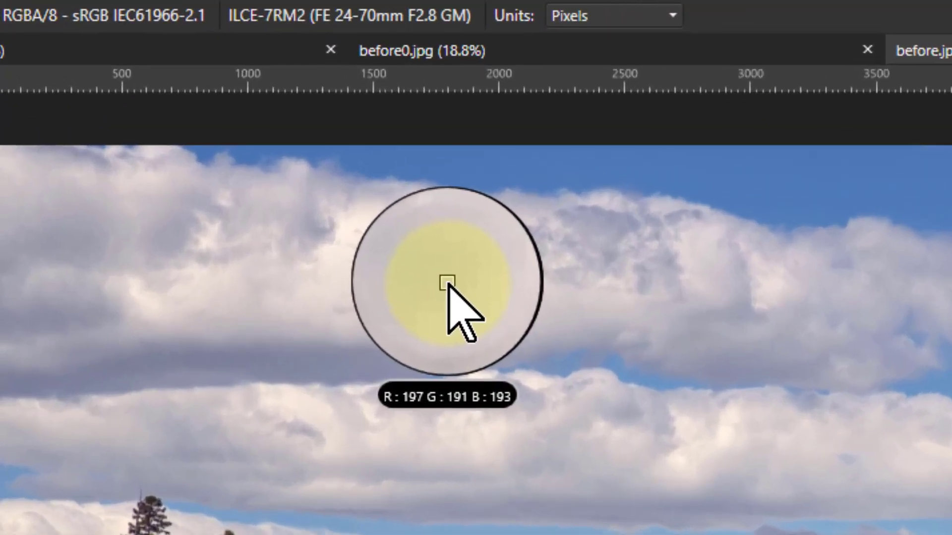
pyautogui.moveTo(447, 283); pyautogui.dragTo(447, 285)
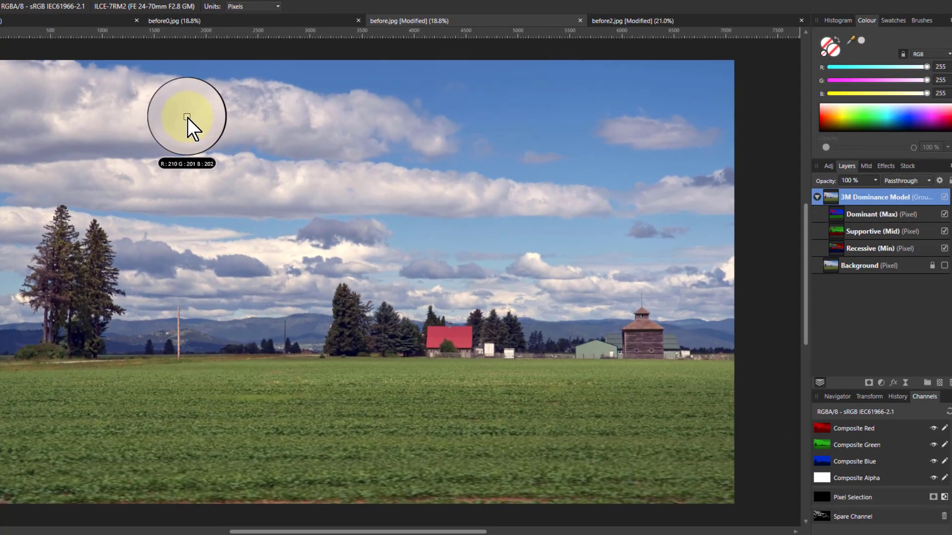
pyautogui.moveTo(452, 283); pyautogui.dragTo(452, 282)
# Select Dominant (Max), hide Supportive (Mid) and Recessive (Min), and add a Curves adjustment
pyautogui.click(843, 216)
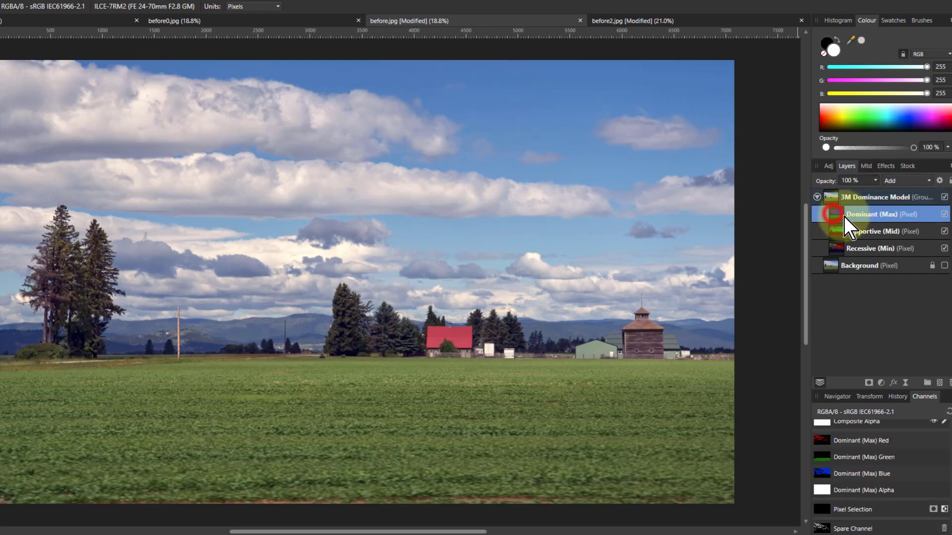
pyautogui.click(944, 230)
pyautogui.click(944, 248)
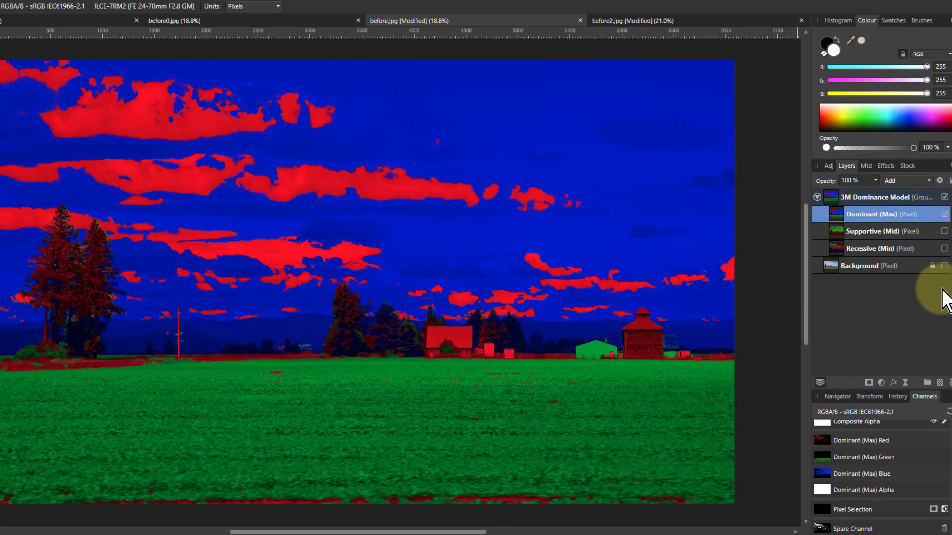
pyautogui.click(881, 384)
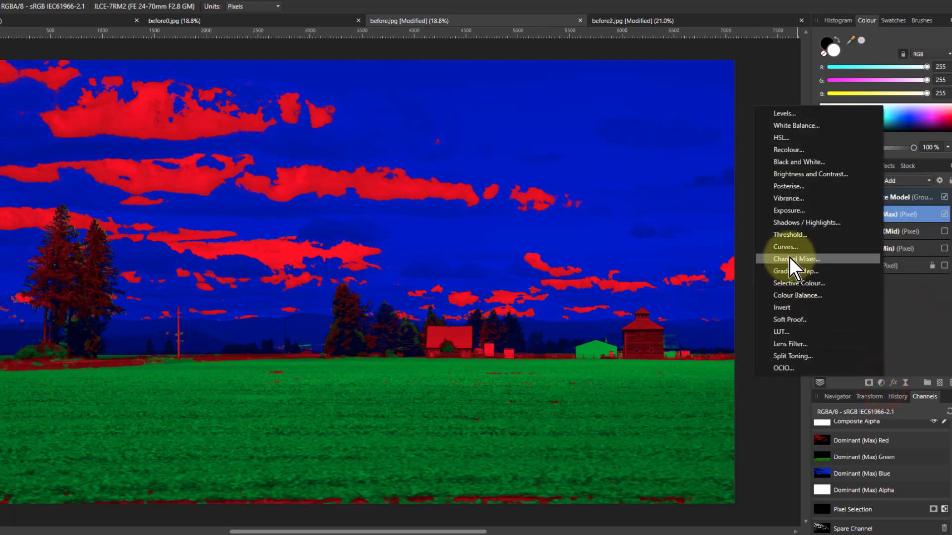
pyautogui.click(787, 247)
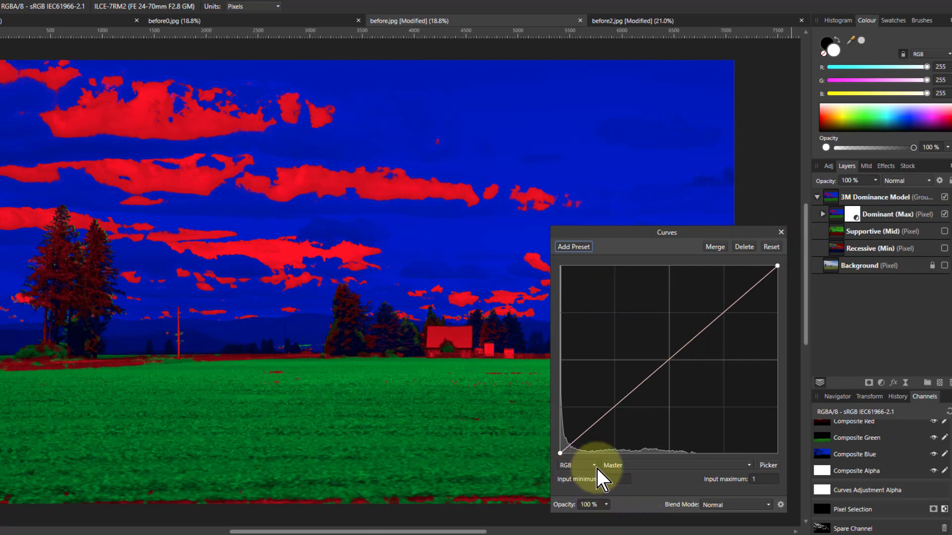
# Drop the top points of the Green and Blue channel curves to zero
pyautogui.click(638, 466)
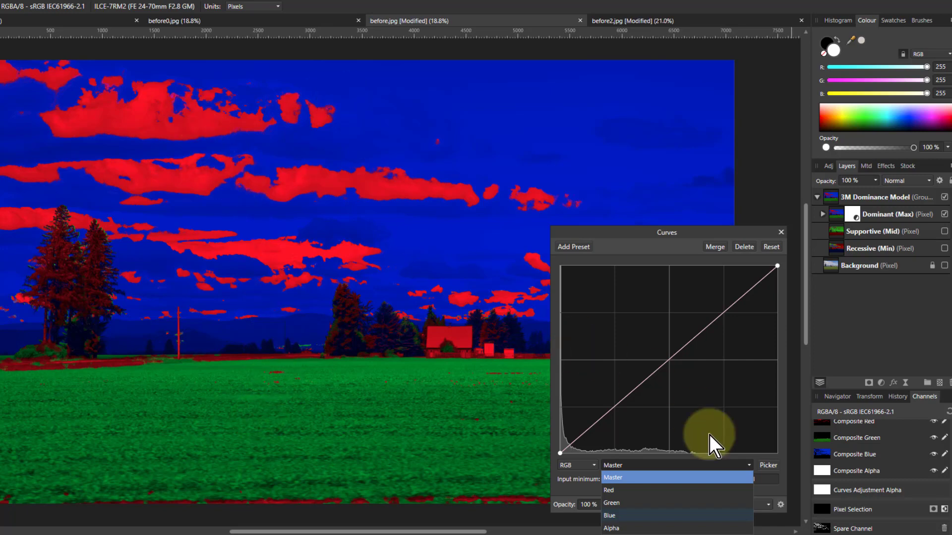
pyautogui.click(641, 492)
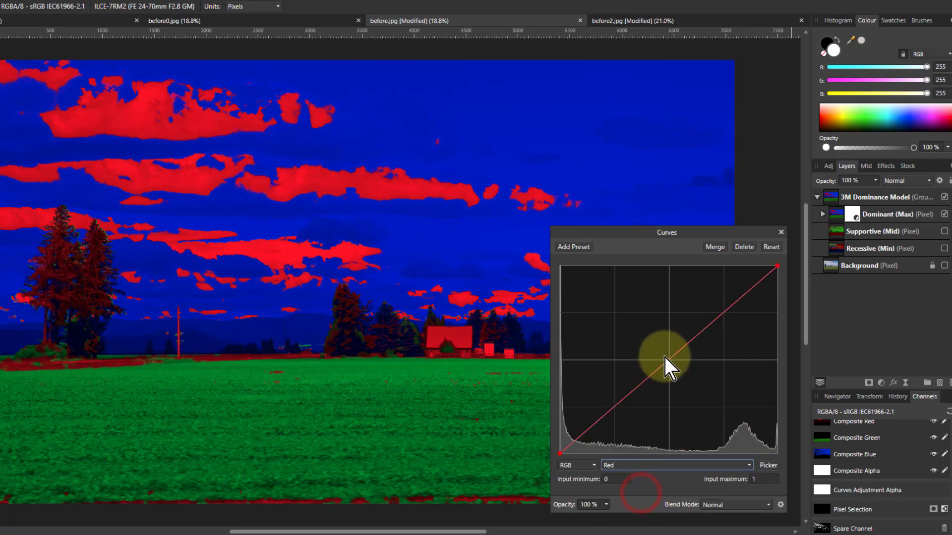
pyautogui.moveTo(667, 360)
pyautogui.mouseDown()
pyautogui.moveTo(635, 329)
pyautogui.moveTo(694, 390)
pyautogui.moveTo(646, 328)
pyautogui.moveTo(704, 388)
pyautogui.moveTo(673, 356)
pyautogui.mouseUp()
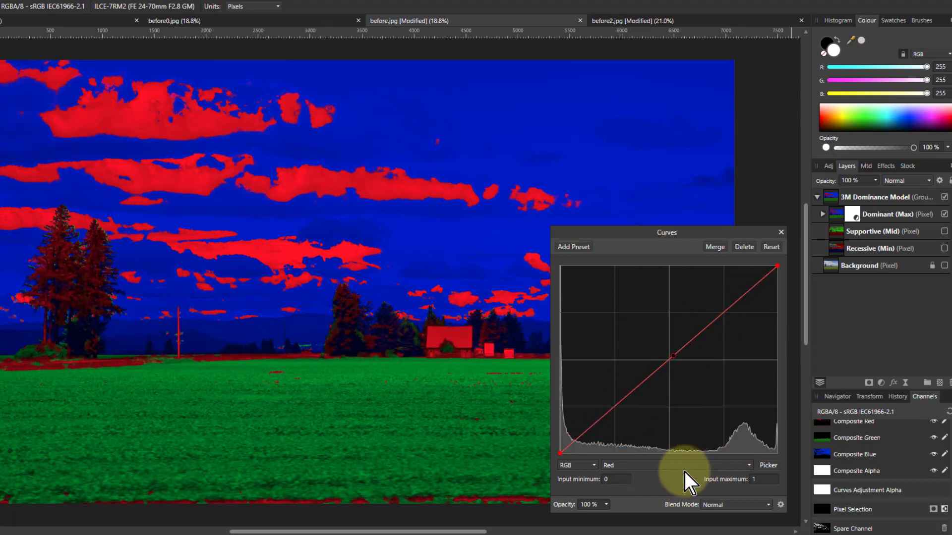
pyautogui.click(640, 466)
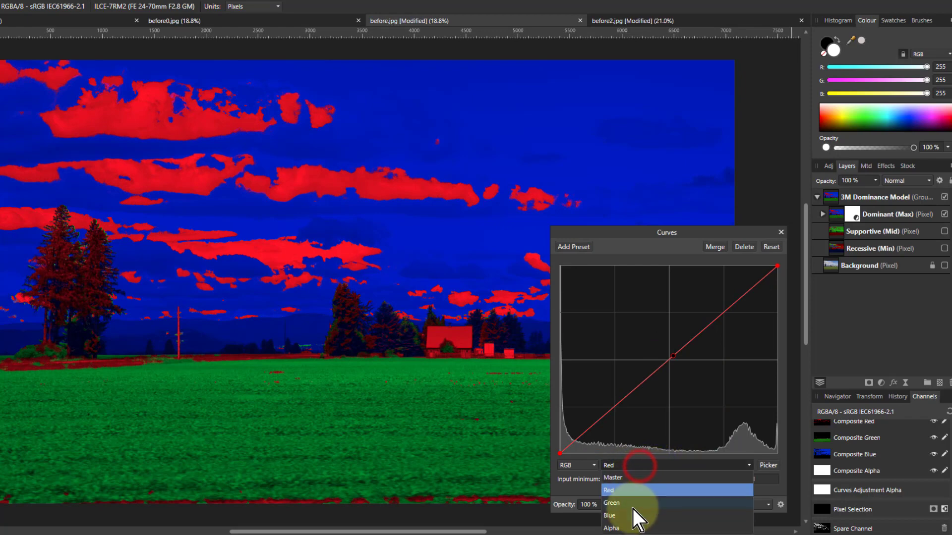
pyautogui.click(631, 506)
pyautogui.moveTo(776, 266); pyautogui.dragTo(804, 499)
pyautogui.click(634, 464)
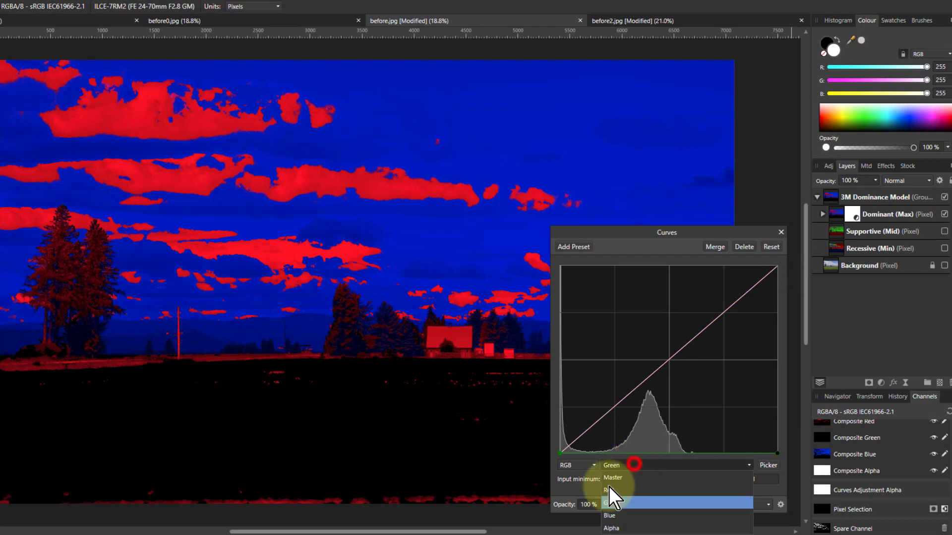
pyautogui.click(615, 515)
pyautogui.moveTo(776, 266); pyautogui.dragTo(823, 487)
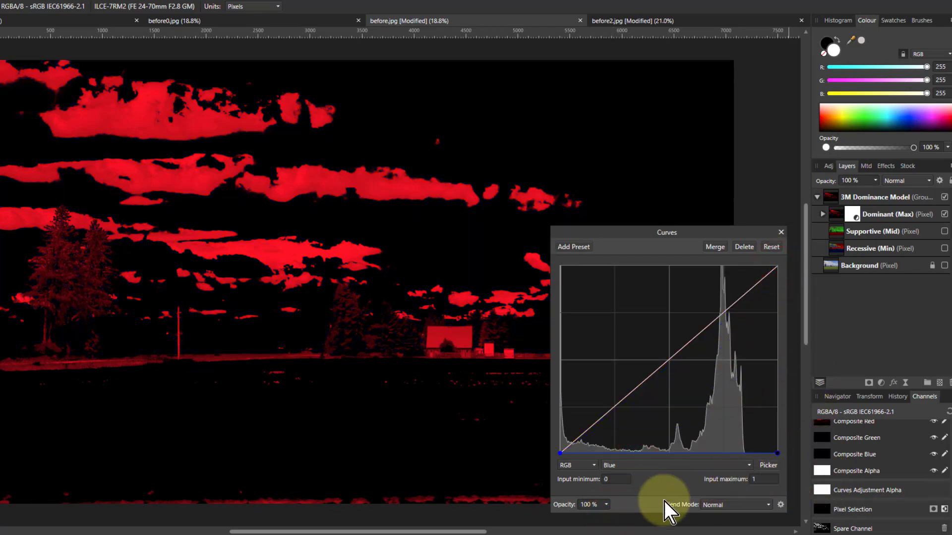
# Drag the Red curve's top point left to steepen red into a stark mask
pyautogui.click(638, 467)
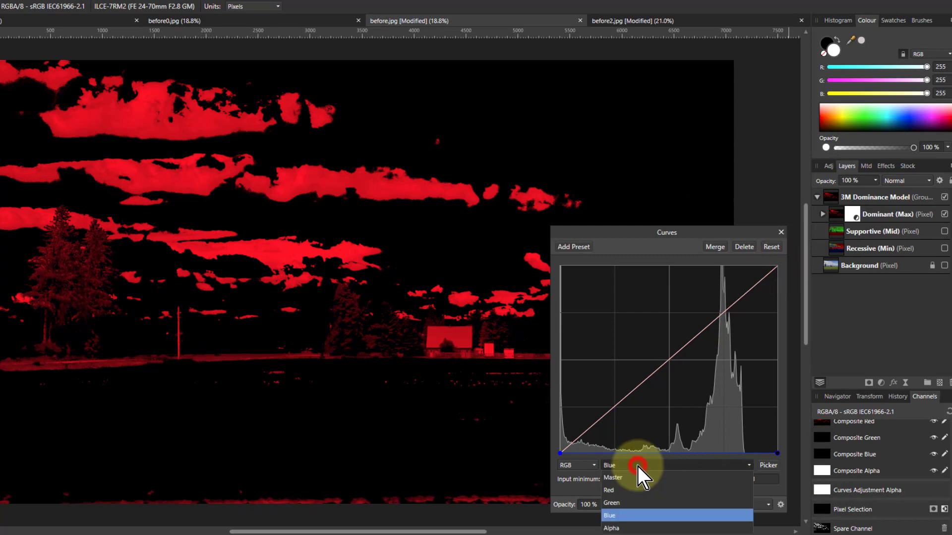
pyautogui.click(627, 490)
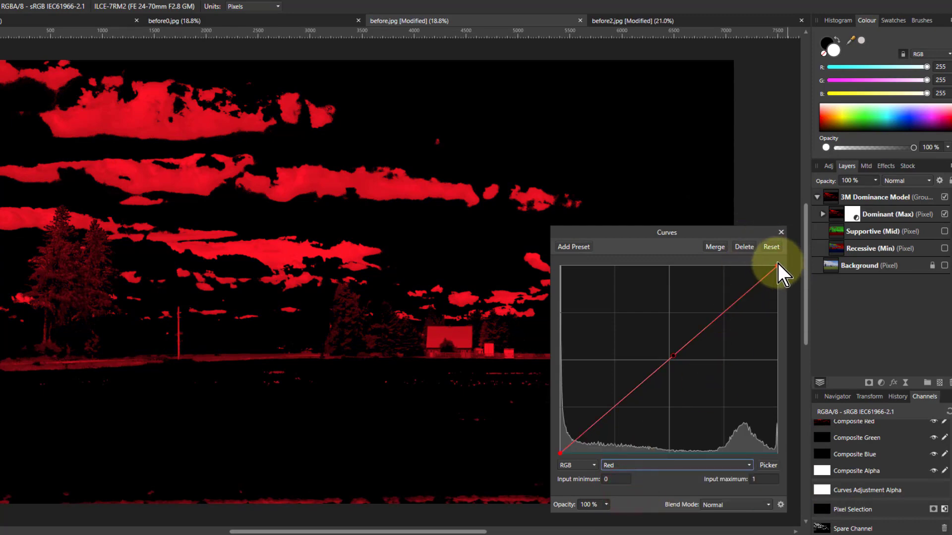
pyautogui.moveTo(776, 267); pyautogui.dragTo(673, 267)
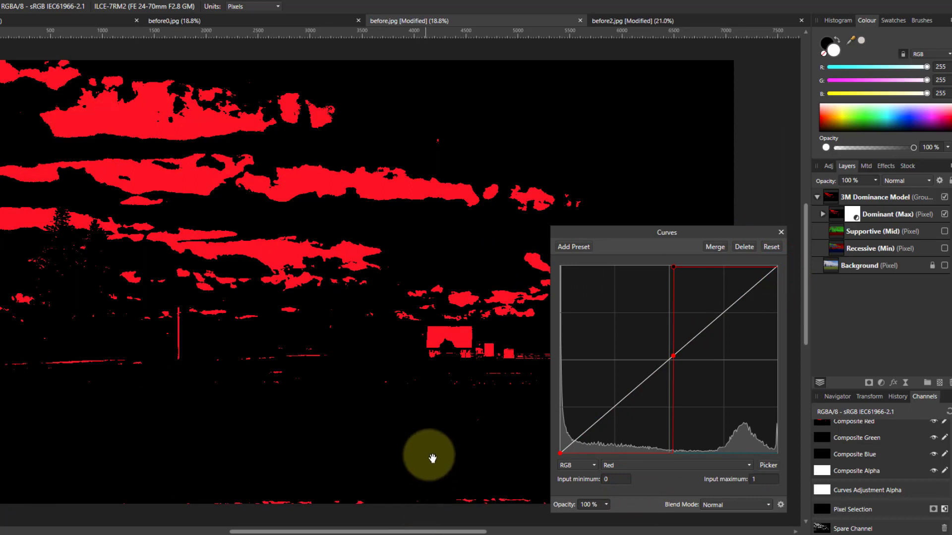
# Remove the red curve's middle point and drag its top point to the left edge
pyautogui.click(673, 267)
pyautogui.rightClick(674, 357)
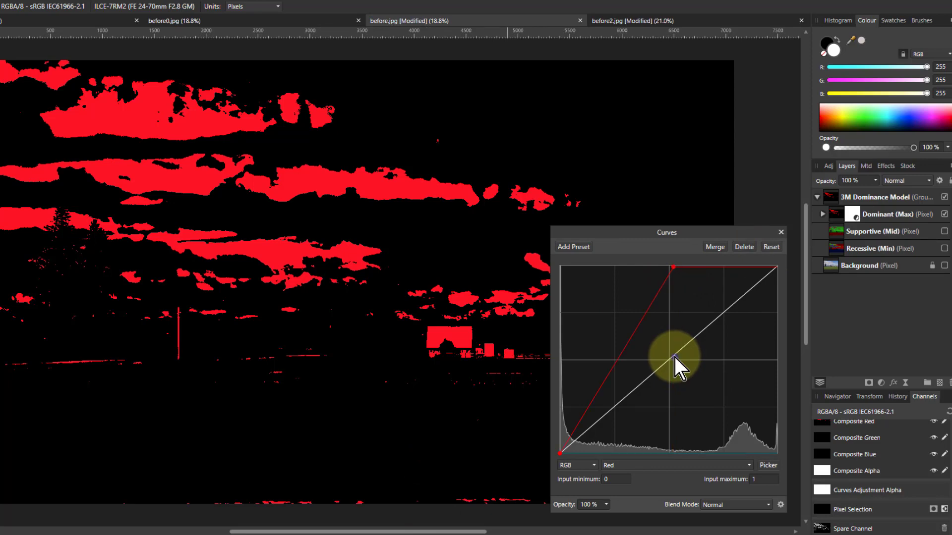
pyautogui.moveTo(671, 267); pyautogui.dragTo(515, 257)
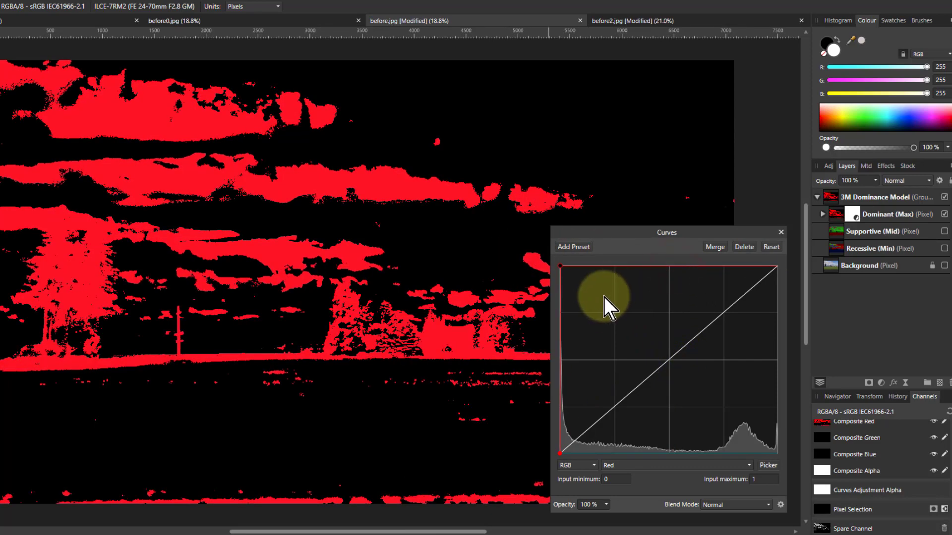
pyautogui.scroll(1, 861, 455)
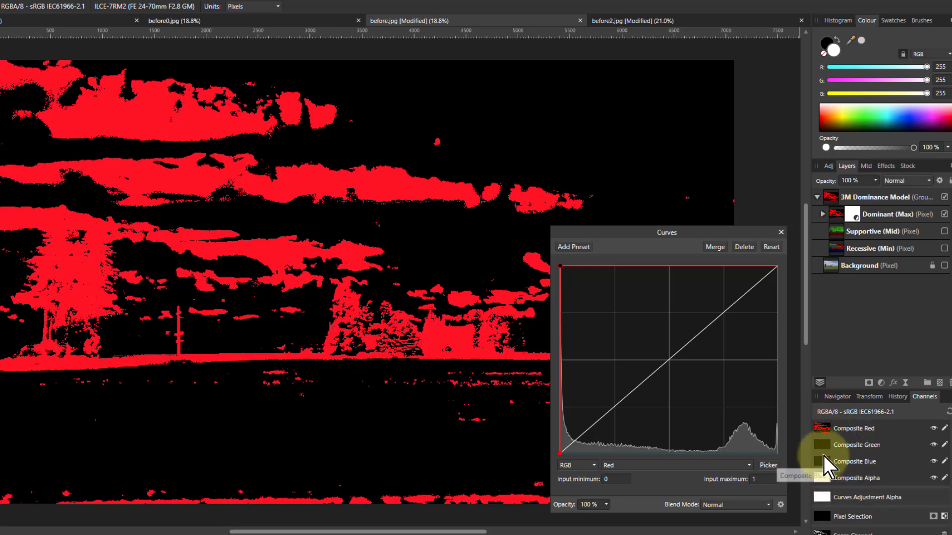
# Load Composite Red as a pixel selection, then delete the Curves adjustment
pyautogui.rightClick(825, 427)
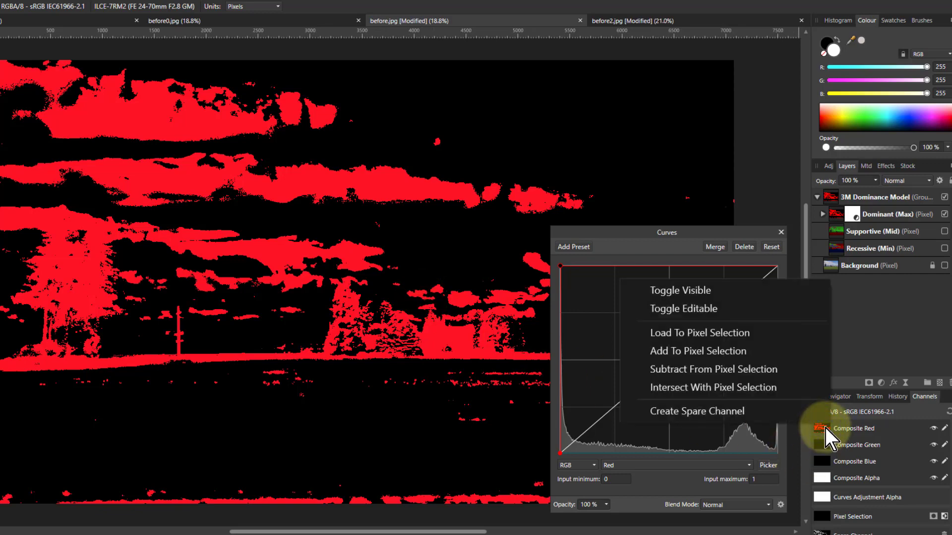
pyautogui.click(680, 331)
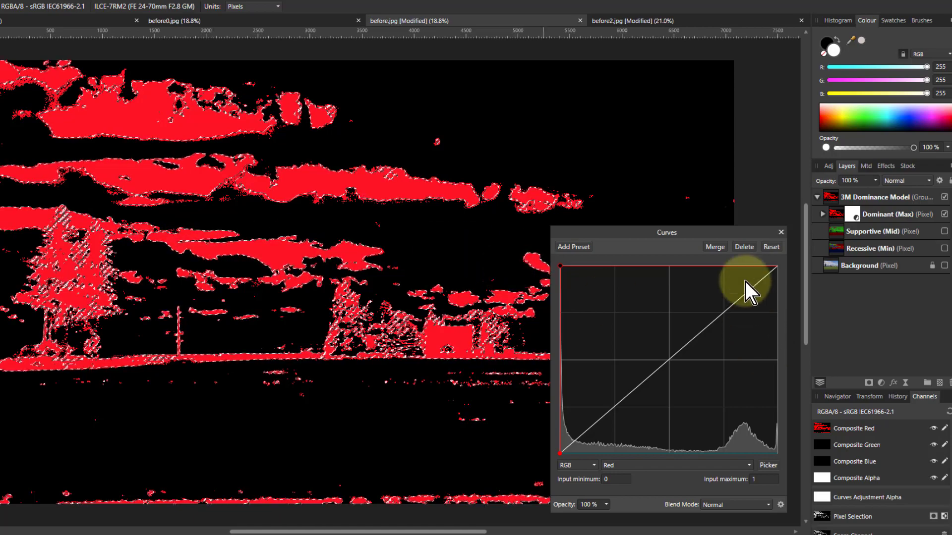
pyautogui.click(744, 247)
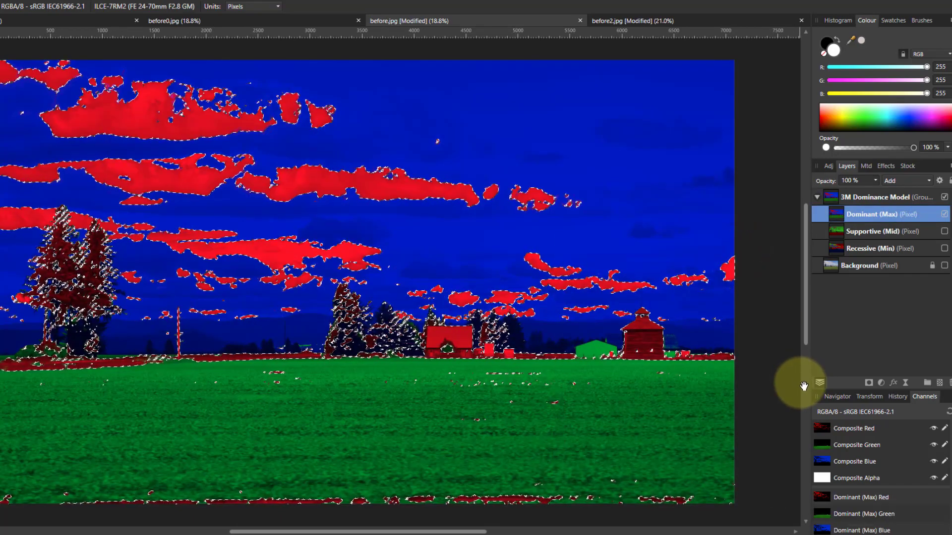
# Deselect, show Supportive (Mid) and Recessive (Min), and select the 3M Dominance Model group
pyautogui.hotkey('ctrl', 'd')
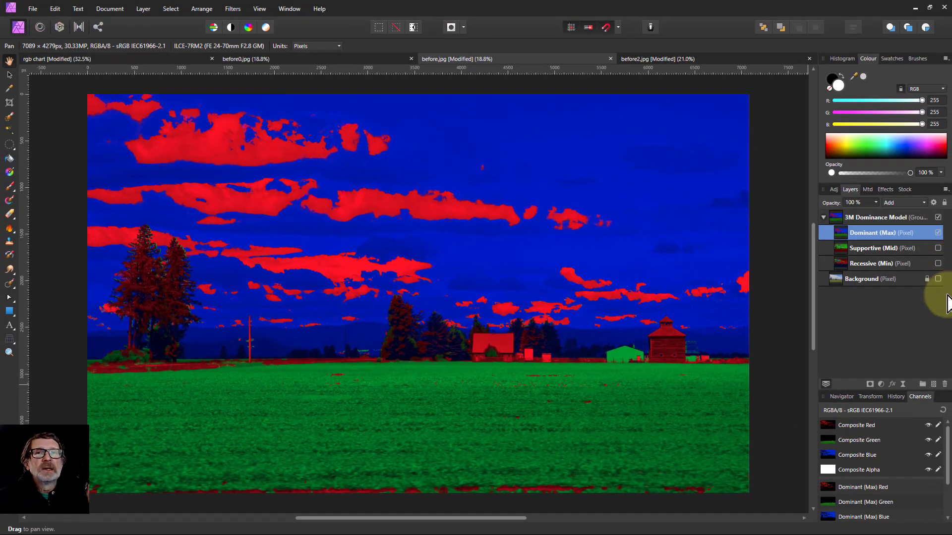
pyautogui.click(938, 248)
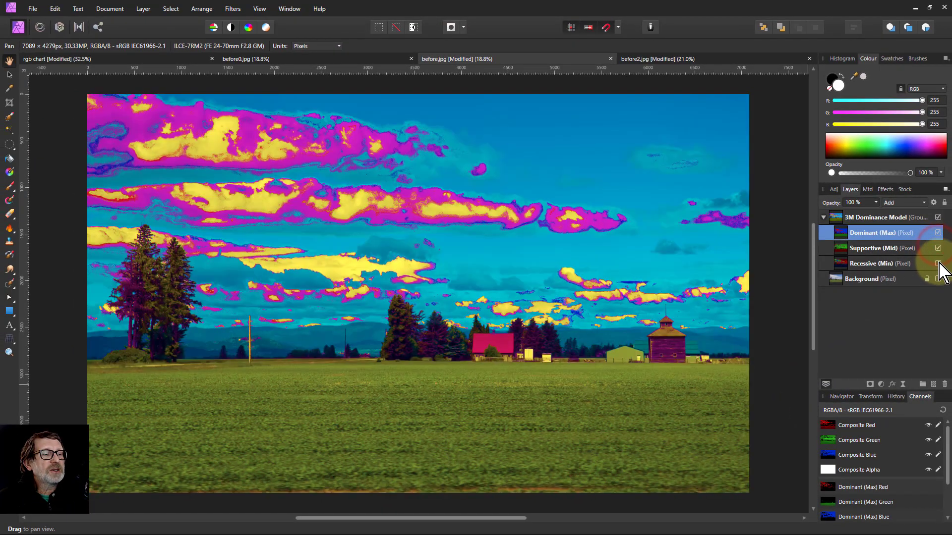
pyautogui.click(937, 263)
pyautogui.click(862, 217)
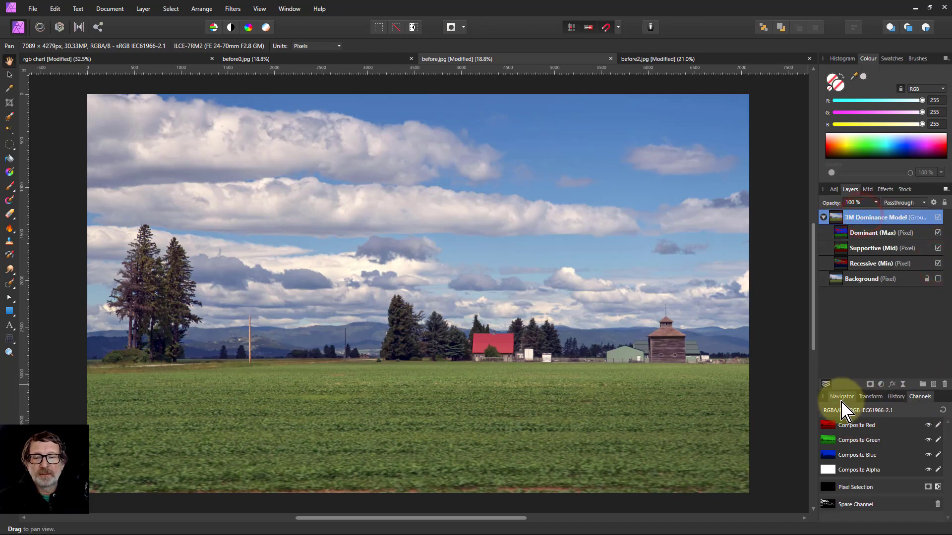